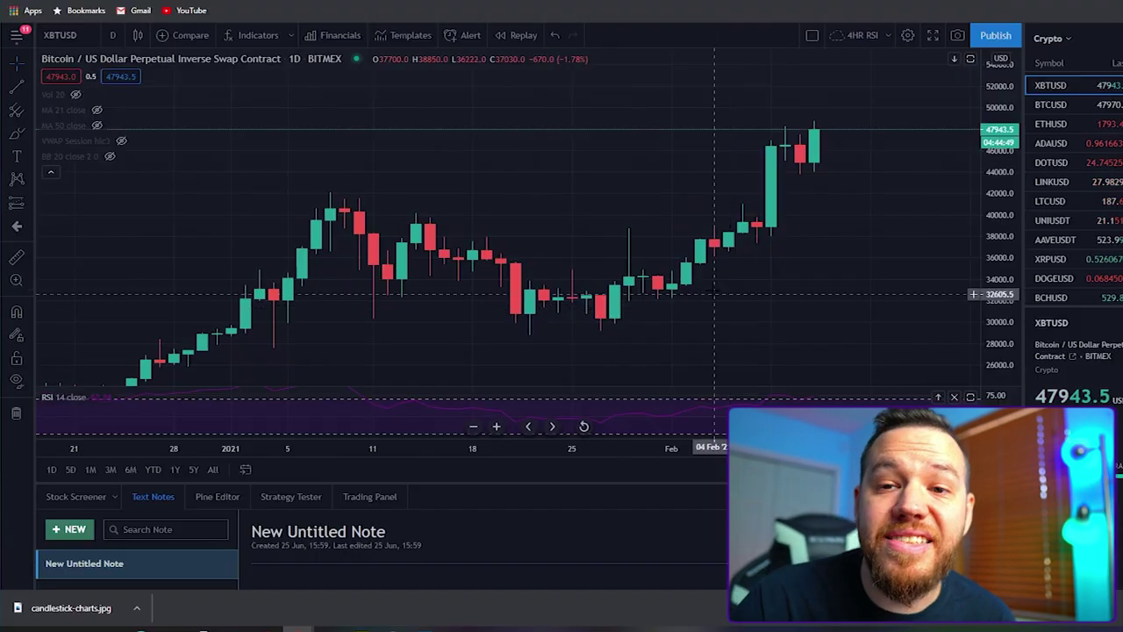
Change the XBTUSD chart interval from 1 day to 1 week candles
{"action": "left_click", "coordinate": [114, 37]}
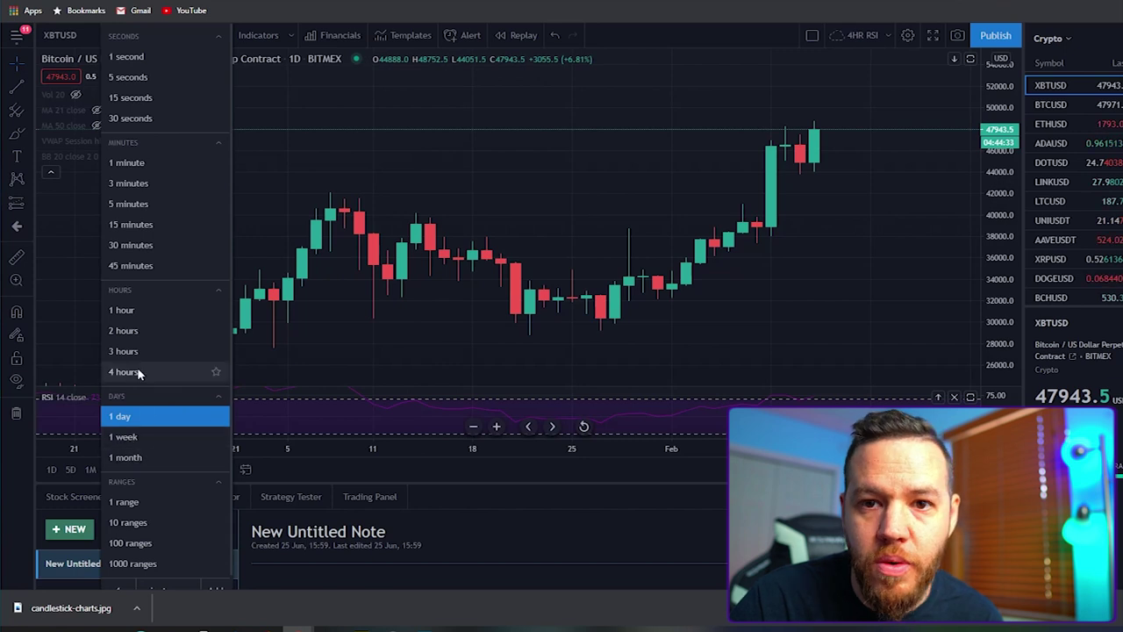
{"action": "left_click", "coordinate": [346, 182]}
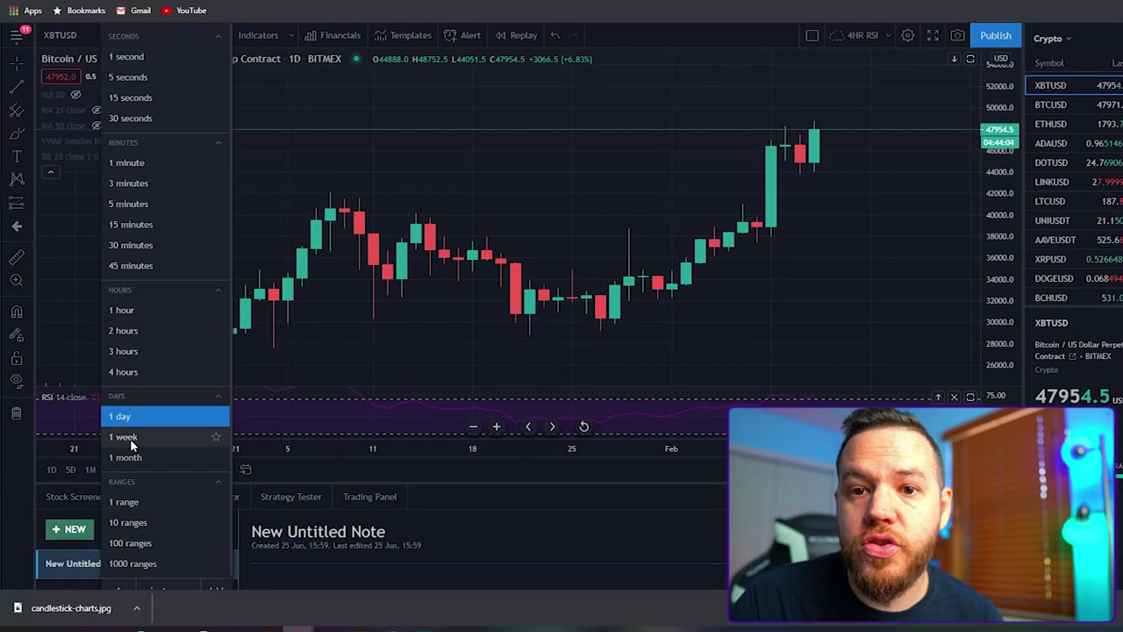
{"action": "left_click", "coordinate": [132, 437]}
Rescale the price and time axes so the whole weekly rally from about 30,000 fits on screen
{"action": "scroll", "coordinate": [539, 166], "scroll_direction": "up", "scroll_amount": 2}
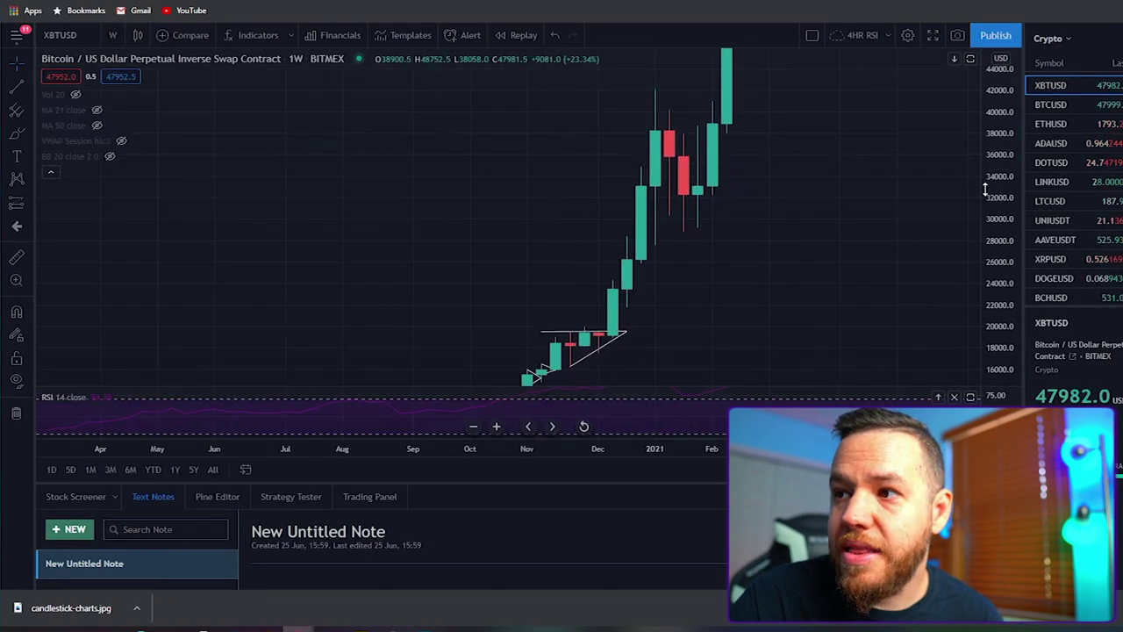
{"action": "left_click_drag", "start_coordinate": [985, 192], "coordinate": [993, 283]}
{"action": "left_click_drag", "start_coordinate": [787, 245], "coordinate": [828, 237]}
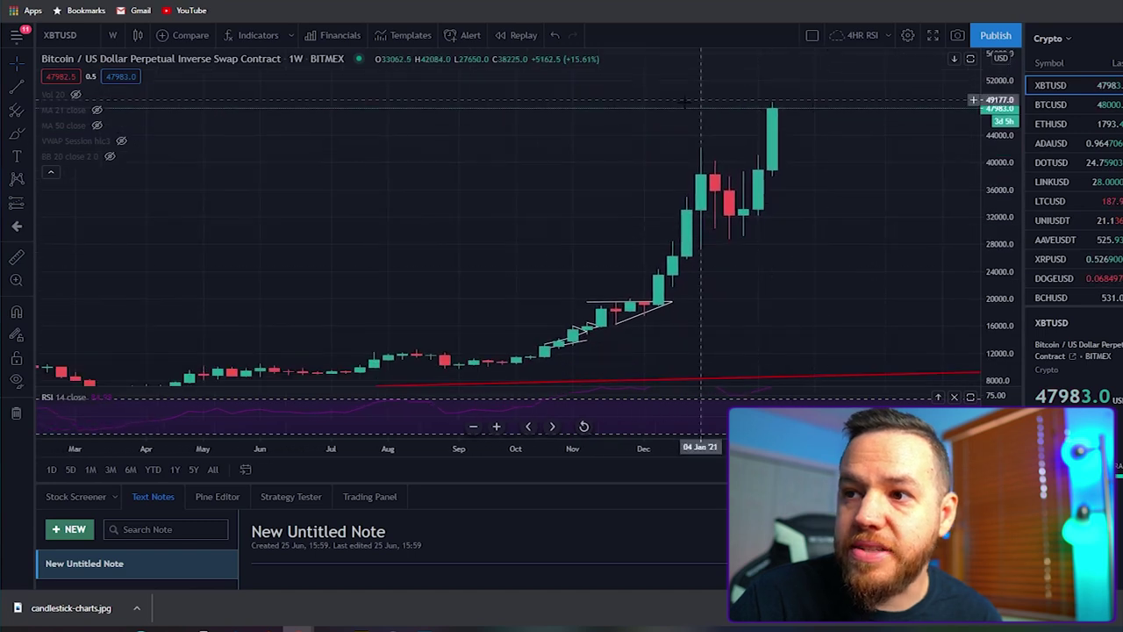
{"action": "left_click_drag", "start_coordinate": [610, 446], "coordinate": [502, 447]}
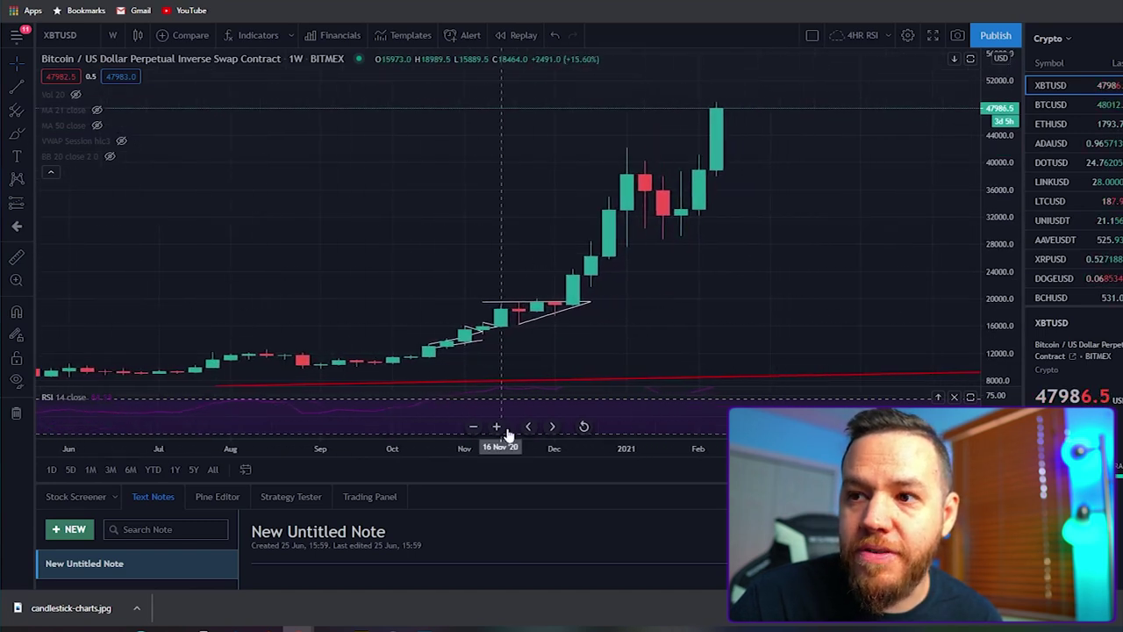
{"action": "left_click_drag", "start_coordinate": [657, 299], "coordinate": [656, 316]}
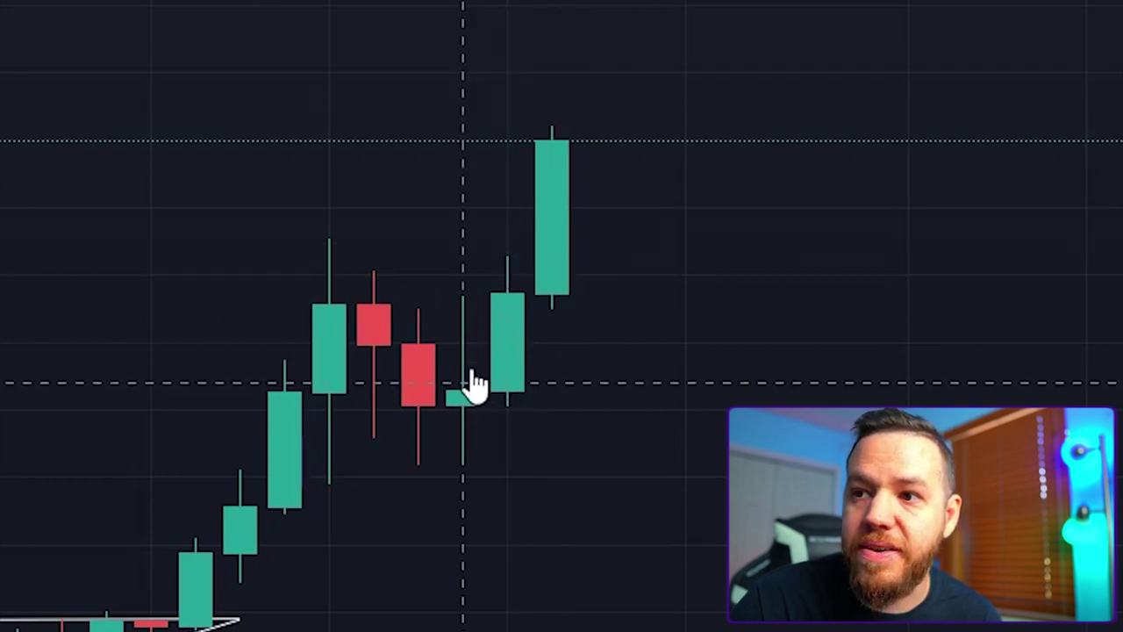
{"action": "left_click", "coordinate": [116, 35]}
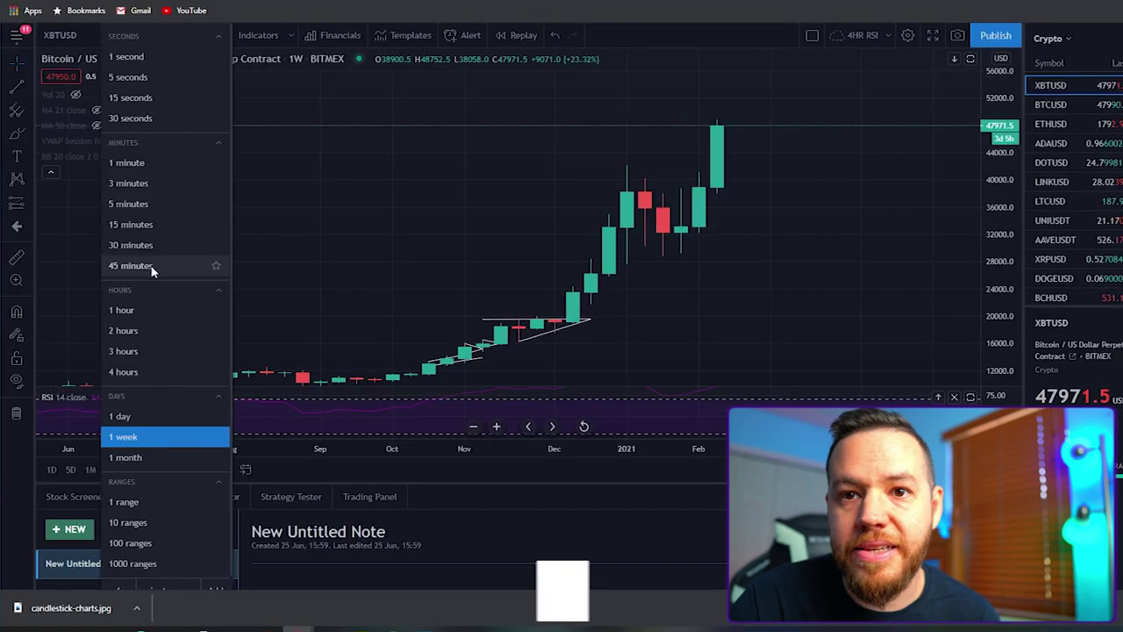
Set the chart interval back to D (1 day) candles
{"action": "left_click", "coordinate": [147, 310]}
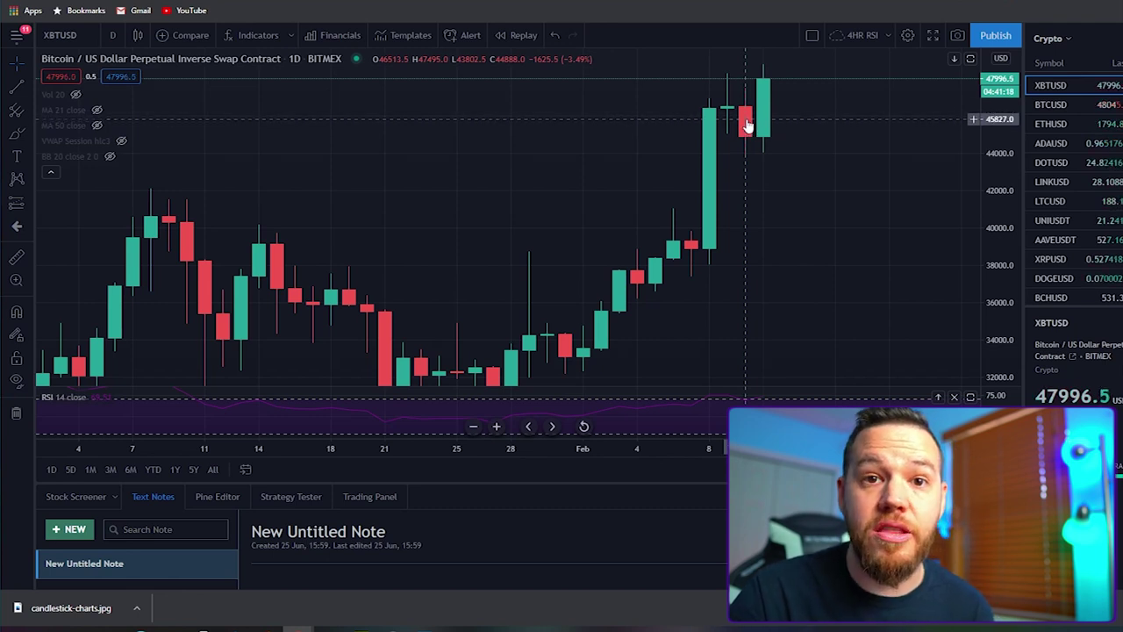
Rescale the price axis and pan to centre the latest daily candles near 48,000
{"action": "left_click_drag", "start_coordinate": [746, 123], "coordinate": [702, 175]}
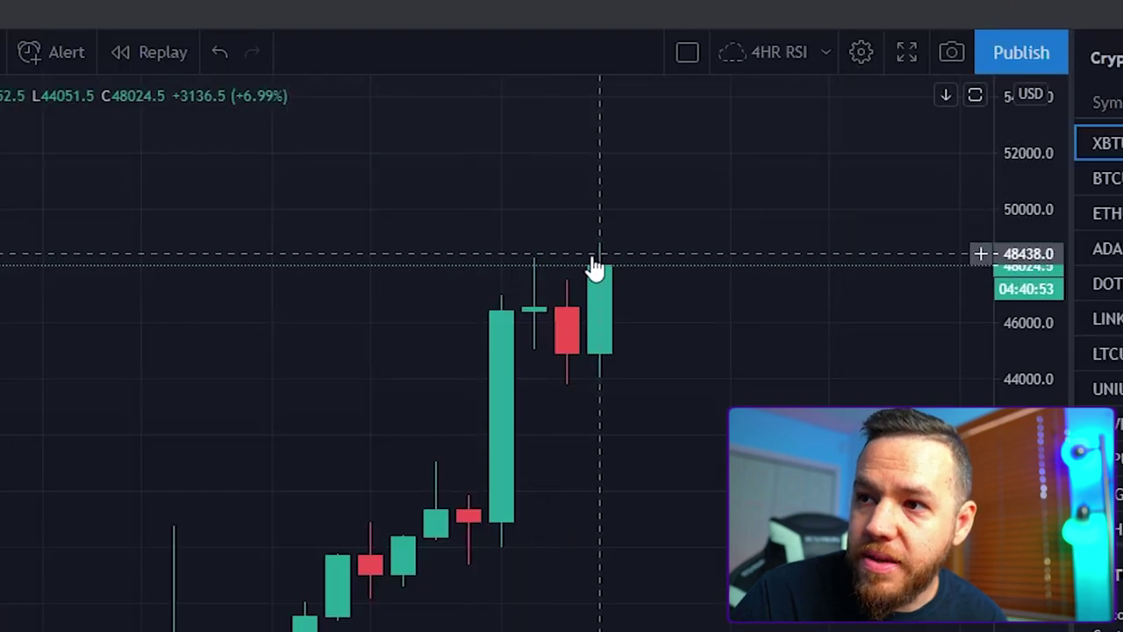
{"action": "left_click_drag", "start_coordinate": [583, 438], "coordinate": [577, 402]}
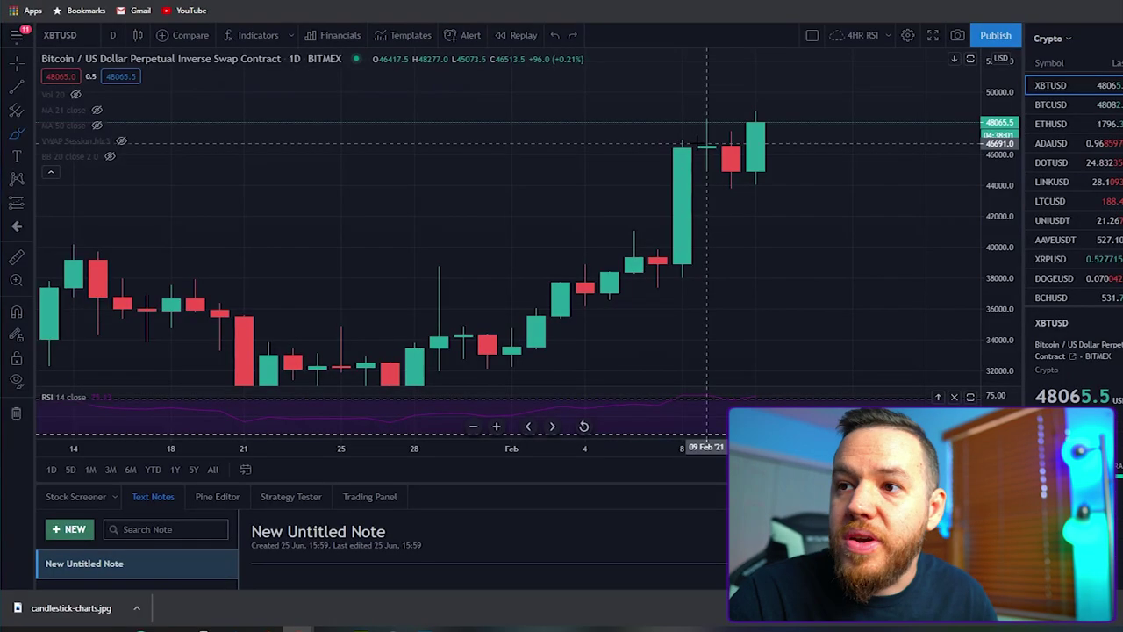
Brush a green loop around the two latest daily candles, deleting each misplaced attempt
{"action": "mouse_move", "coordinate": [700, 141]}
{"action": "left_mouse_down"}
{"action": "mouse_move", "coordinate": [634, 201]}
{"action": "mouse_move", "coordinate": [731, 120]}
{"action": "left_mouse_up"}
{"action": "key", "text": "Delete"}
{"action": "key", "text": "Delete"}
{"action": "left_click_drag", "start_coordinate": [709, 158], "coordinate": [713, 176]}
{"action": "key", "text": "Delete"}
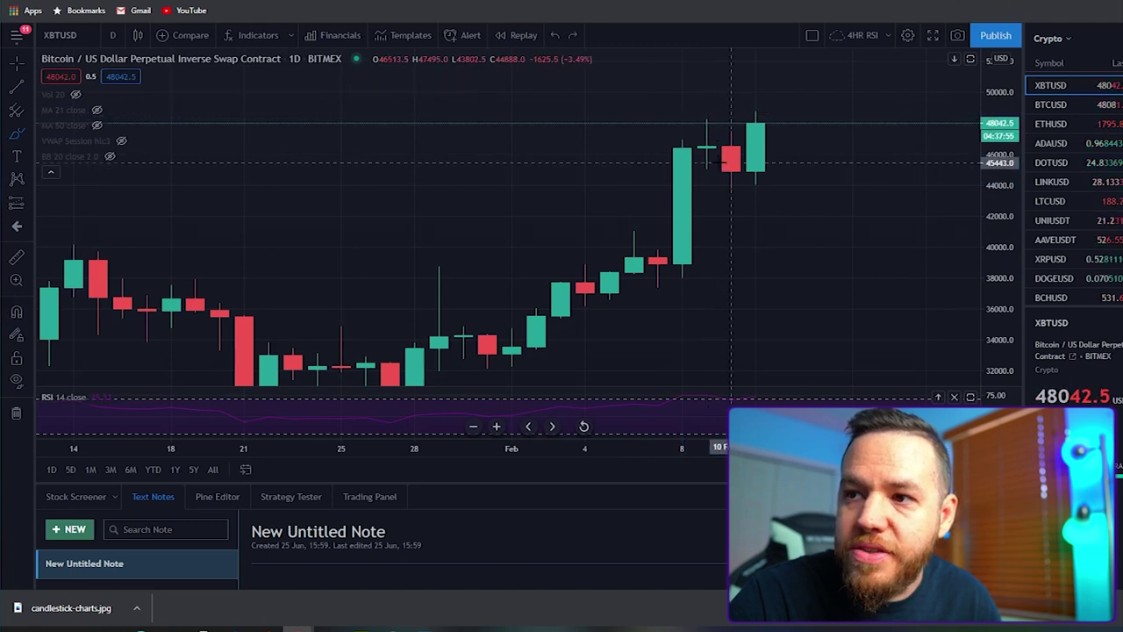
{"action": "mouse_move", "coordinate": [716, 123]}
{"action": "left_mouse_down"}
{"action": "mouse_move", "coordinate": [825, 144]}
{"action": "mouse_move", "coordinate": [781, 89]}
{"action": "mouse_move", "coordinate": [803, 112]}
{"action": "left_mouse_up"}
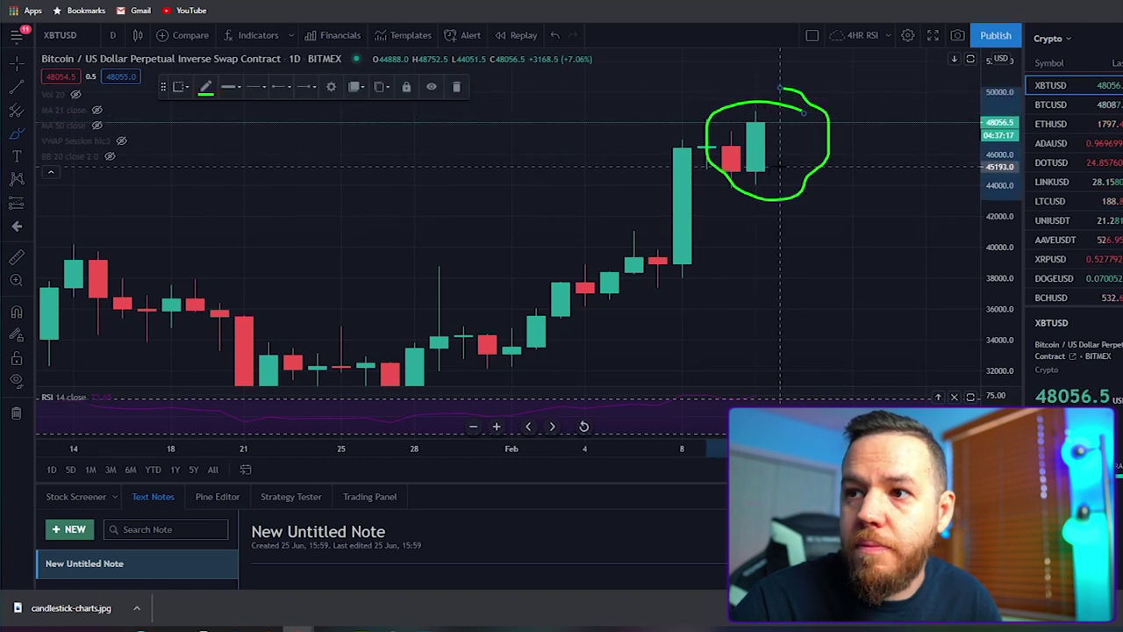
{"action": "key", "text": "Delete"}
{"action": "mouse_move", "coordinate": [707, 132]}
{"action": "left_mouse_down"}
{"action": "mouse_move", "coordinate": [732, 126]}
{"action": "mouse_move", "coordinate": [707, 120]}
{"action": "left_mouse_up"}
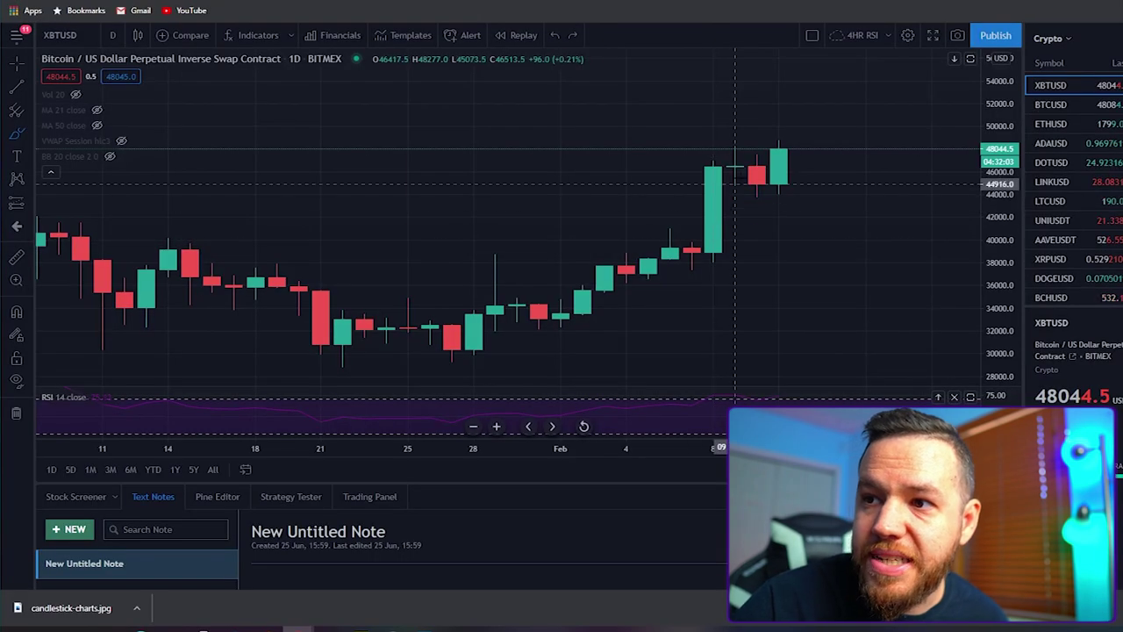
Draw a green loop around the recent candles, undo it with Ctrl+Z, then loop them again
{"action": "mouse_move", "coordinate": [692, 144]}
{"action": "left_mouse_down"}
{"action": "mouse_move", "coordinate": [755, 323]}
{"action": "mouse_move", "coordinate": [734, 150]}
{"action": "left_mouse_up"}
{"action": "key", "text": "ctrl+z"}
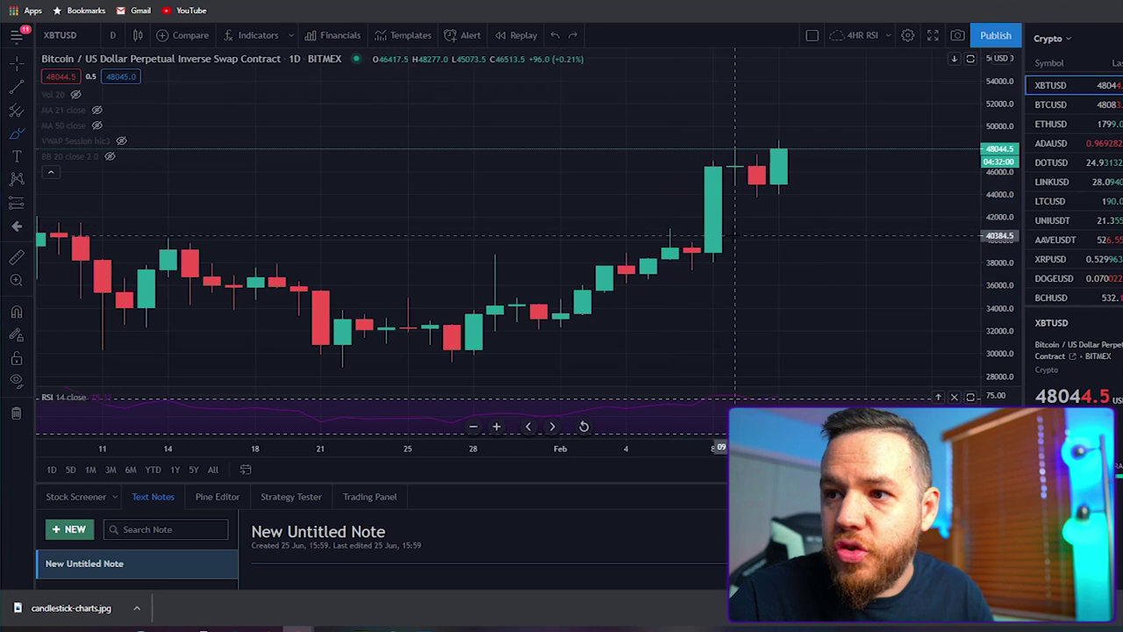
{"action": "mouse_move", "coordinate": [735, 241]}
{"action": "left_mouse_down"}
{"action": "mouse_move", "coordinate": [672, 252]}
{"action": "mouse_move", "coordinate": [746, 248]}
{"action": "mouse_move", "coordinate": [713, 235]}
{"action": "left_mouse_up"}
Brush circles on the tall candle's top and the 20 Jan candle, undoing each one
{"action": "mouse_move", "coordinate": [694, 156]}
{"action": "left_mouse_down"}
{"action": "mouse_move", "coordinate": [764, 154]}
{"action": "mouse_move", "coordinate": [735, 151]}
{"action": "left_mouse_up"}
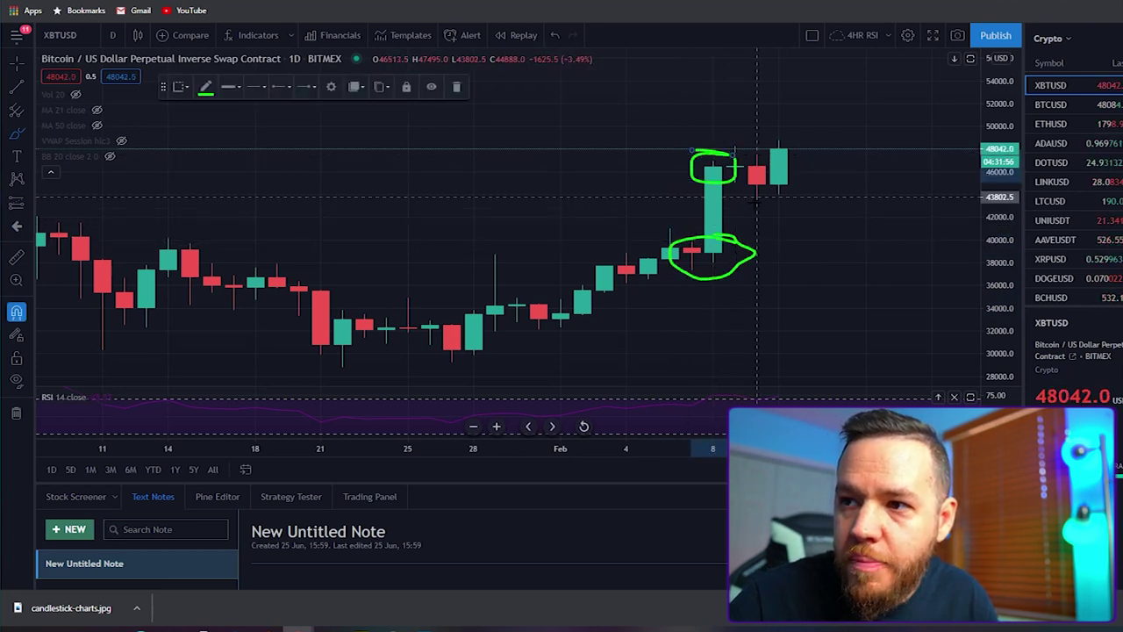
{"action": "key", "text": "ctrl+z"}
{"action": "key", "text": "ctrl+z"}
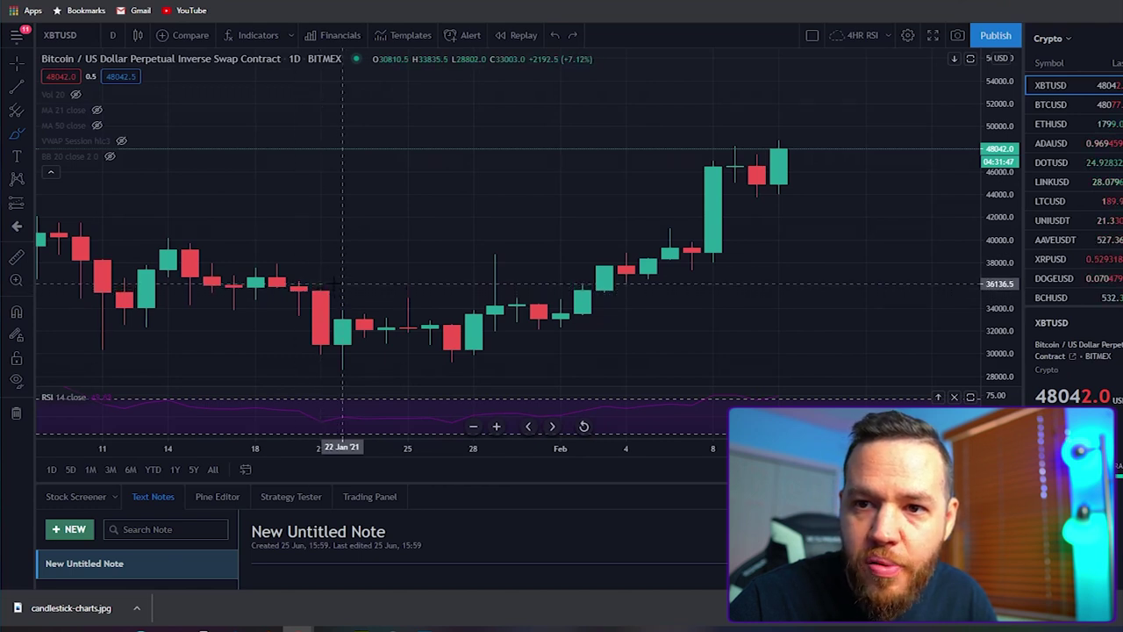
{"action": "mouse_move", "coordinate": [342, 284]}
{"action": "left_mouse_down"}
{"action": "mouse_move", "coordinate": [303, 294]}
{"action": "mouse_move", "coordinate": [338, 286]}
{"action": "mouse_move", "coordinate": [329, 331]}
{"action": "mouse_move", "coordinate": [299, 331]}
{"action": "mouse_move", "coordinate": [334, 338]}
{"action": "left_mouse_up"}
{"action": "key", "text": "ctrl+z"}
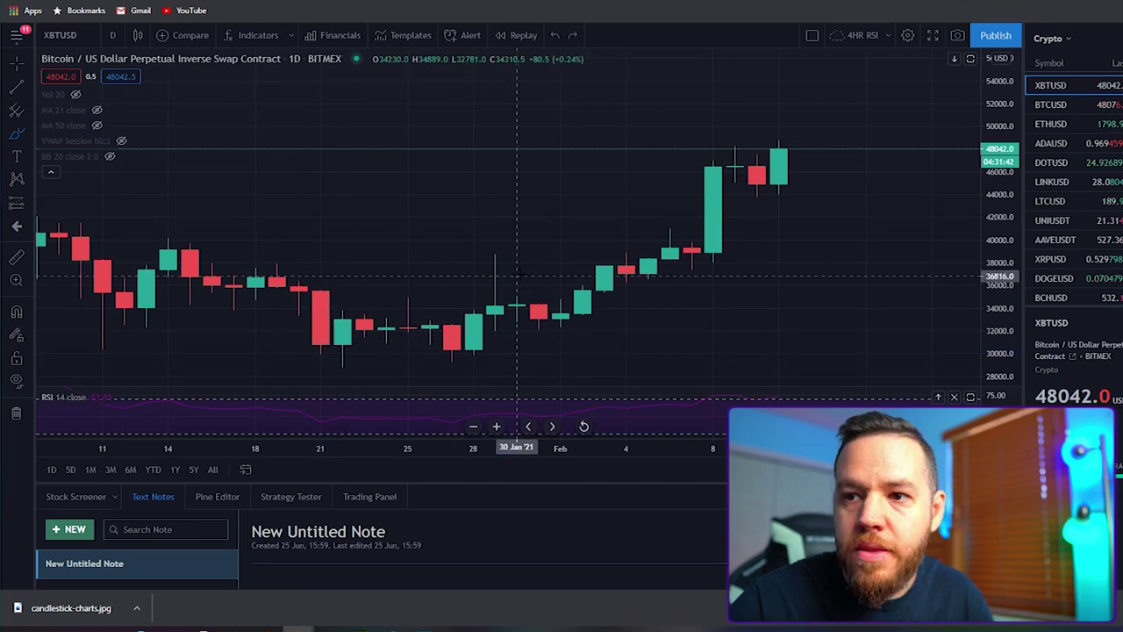
Circle the high and low of the 8 Feb candle, then undo those marks
{"action": "mouse_move", "coordinate": [712, 155]}
{"action": "left_mouse_down"}
{"action": "mouse_move", "coordinate": [692, 153]}
{"action": "mouse_move", "coordinate": [712, 155]}
{"action": "left_mouse_up"}
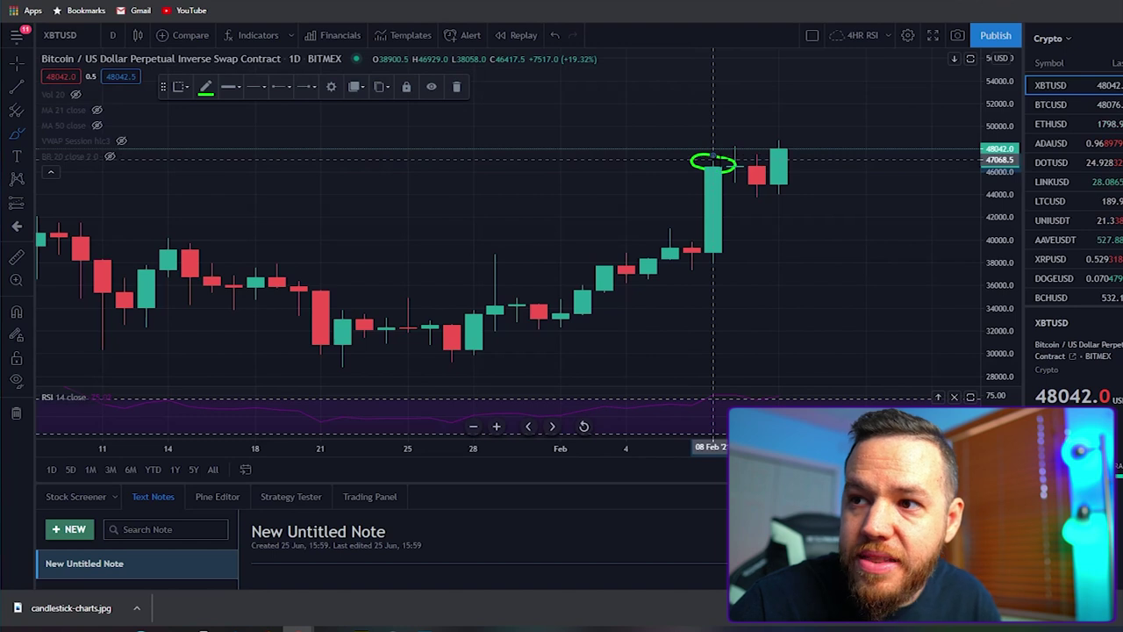
{"action": "mouse_move", "coordinate": [712, 268]}
{"action": "left_mouse_down"}
{"action": "mouse_move", "coordinate": [693, 262]}
{"action": "mouse_move", "coordinate": [736, 254]}
{"action": "left_mouse_up"}
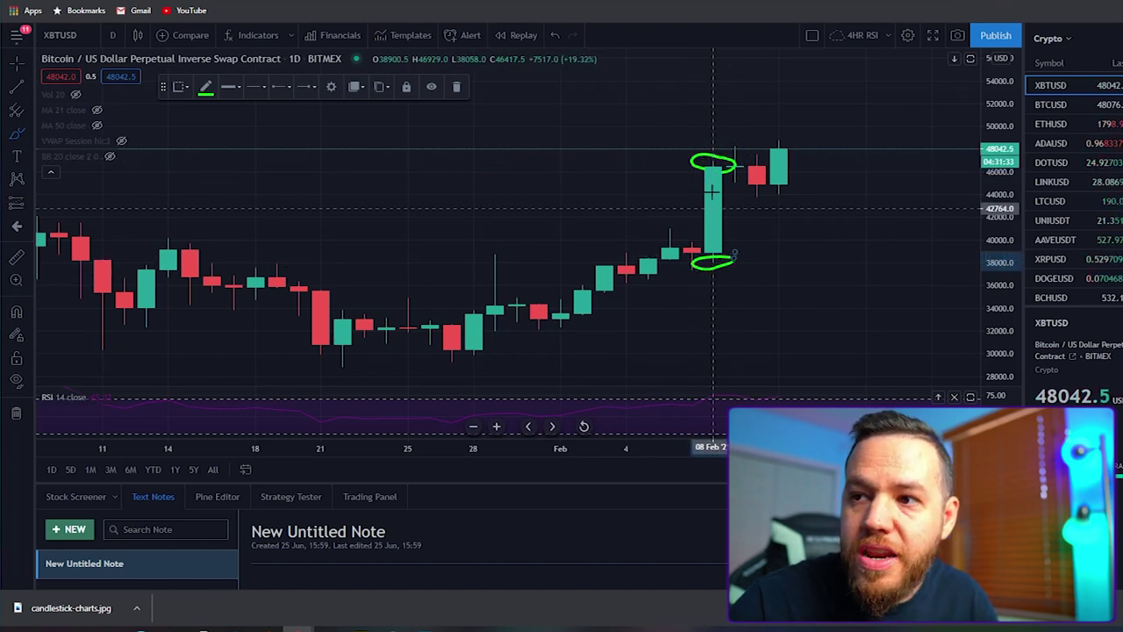
{"action": "key", "text": "ctrl+z"}
{"action": "key", "text": "ctrl+z"}
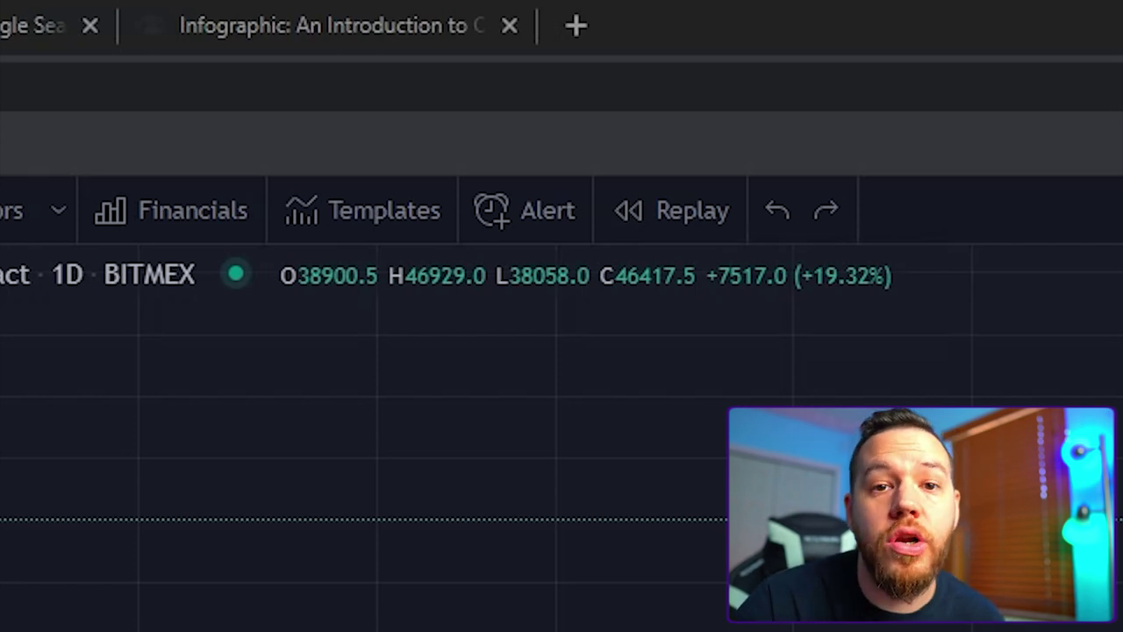
Draw a freehand loop around the early-January run of rising green candles peaking near 42,084
{"action": "left_click_drag", "start_coordinate": [199, 332], "coordinate": [1038, 343]}
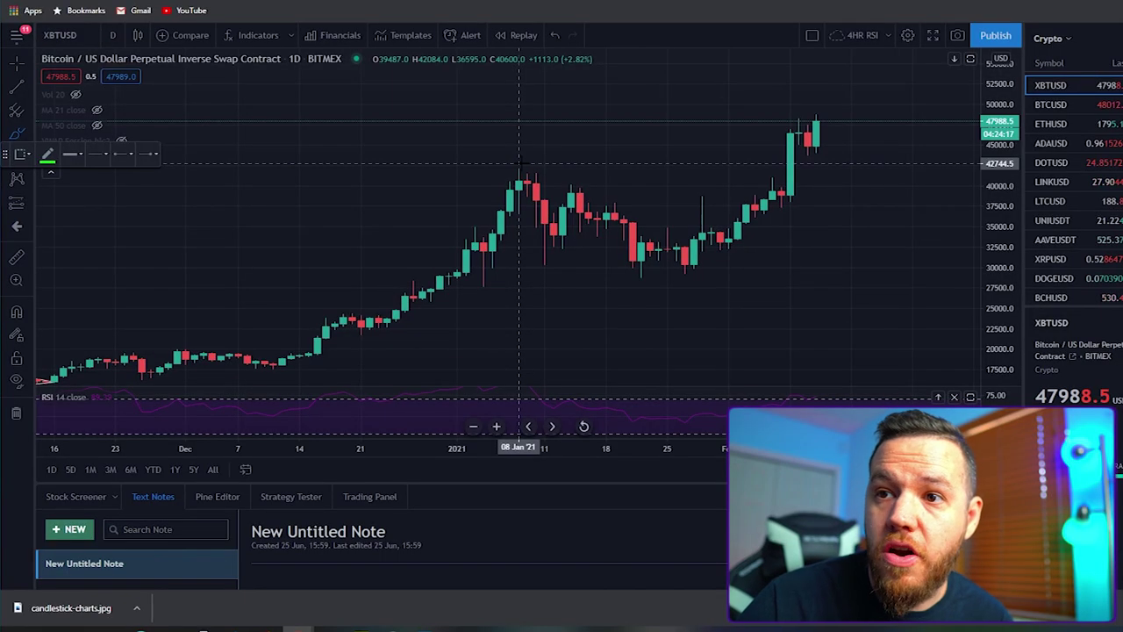
{"action": "mouse_move", "coordinate": [523, 165]}
{"action": "left_mouse_down"}
{"action": "mouse_move", "coordinate": [464, 231]}
{"action": "mouse_move", "coordinate": [530, 203]}
{"action": "mouse_move", "coordinate": [520, 163]}
{"action": "left_mouse_up"}
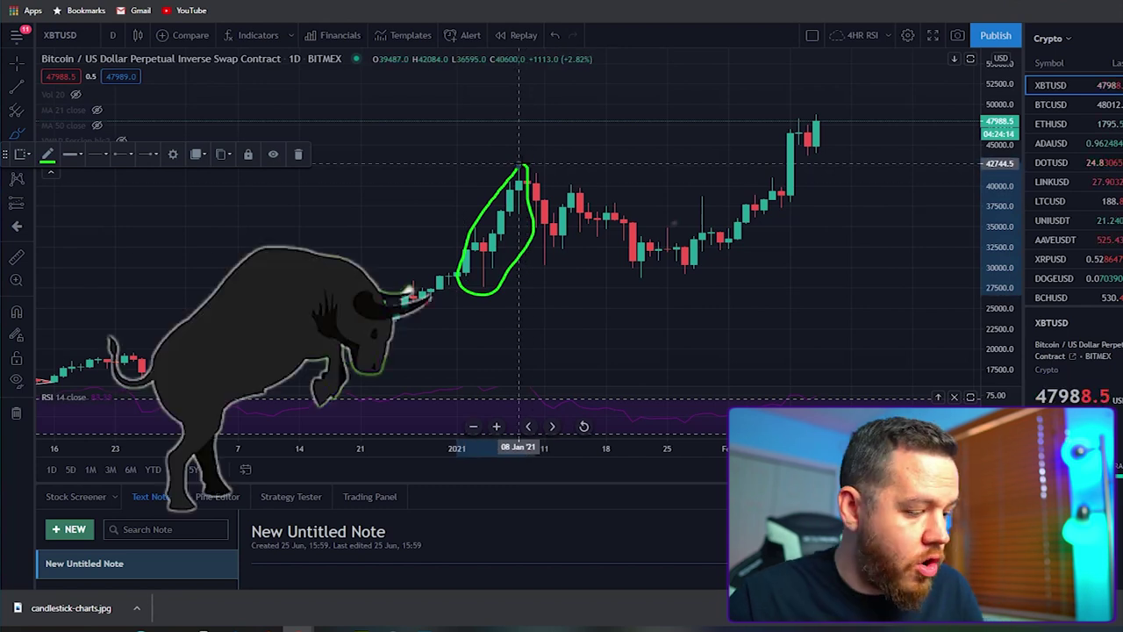
Replace the rally loop and arrow with a loop around the red pullback candles after the peak
{"action": "left_click_drag", "start_coordinate": [430, 182], "coordinate": [422, 227]}
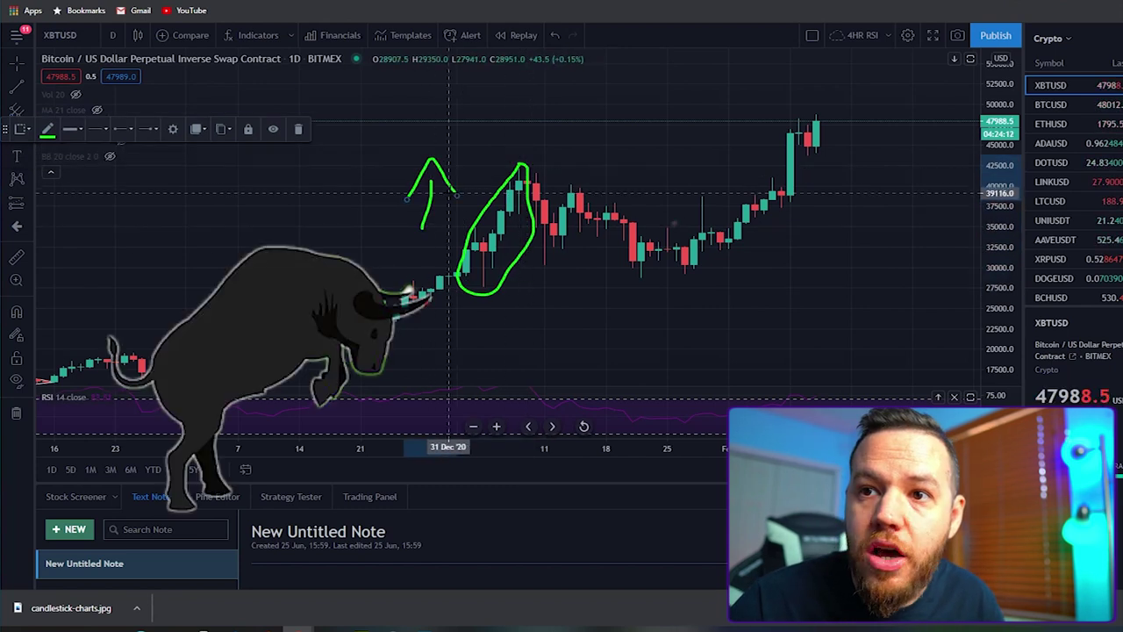
{"action": "key", "text": "ctrl+z"}
{"action": "key", "text": "ctrl+z"}
{"action": "mouse_move", "coordinate": [530, 160]}
{"action": "left_mouse_down"}
{"action": "mouse_move", "coordinate": [566, 255]}
{"action": "mouse_move", "coordinate": [528, 184]}
{"action": "mouse_move", "coordinate": [536, 160]}
{"action": "left_mouse_up"}
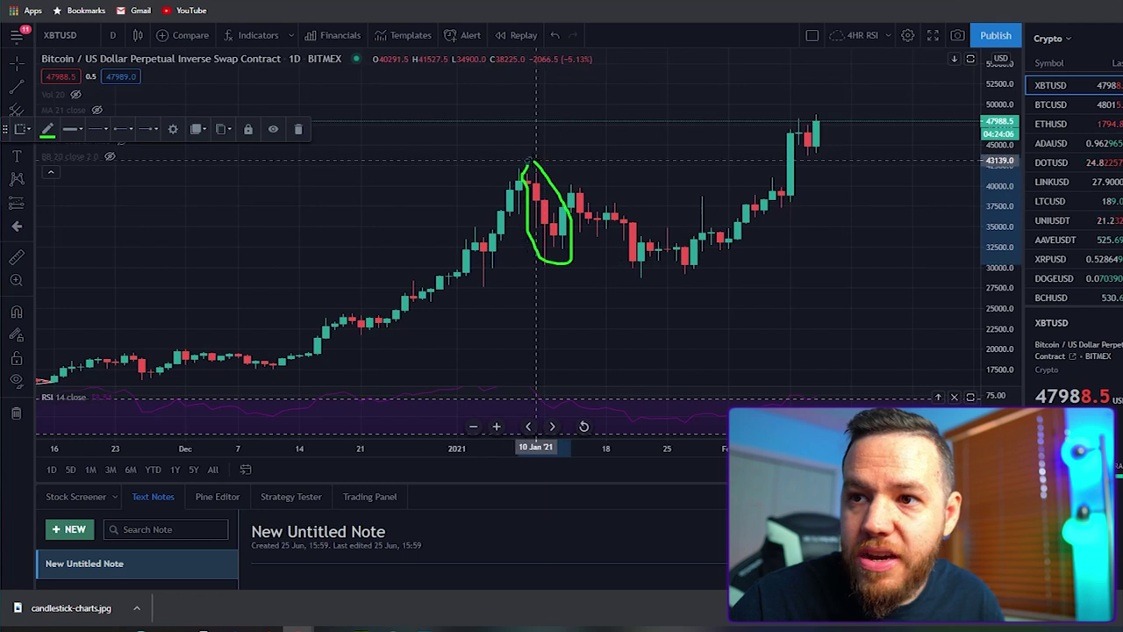
{"action": "mouse_move", "coordinate": [597, 133]}
{"action": "left_mouse_down"}
{"action": "mouse_move", "coordinate": [606, 195]}
{"action": "mouse_move", "coordinate": [632, 166]}
{"action": "left_mouse_up"}
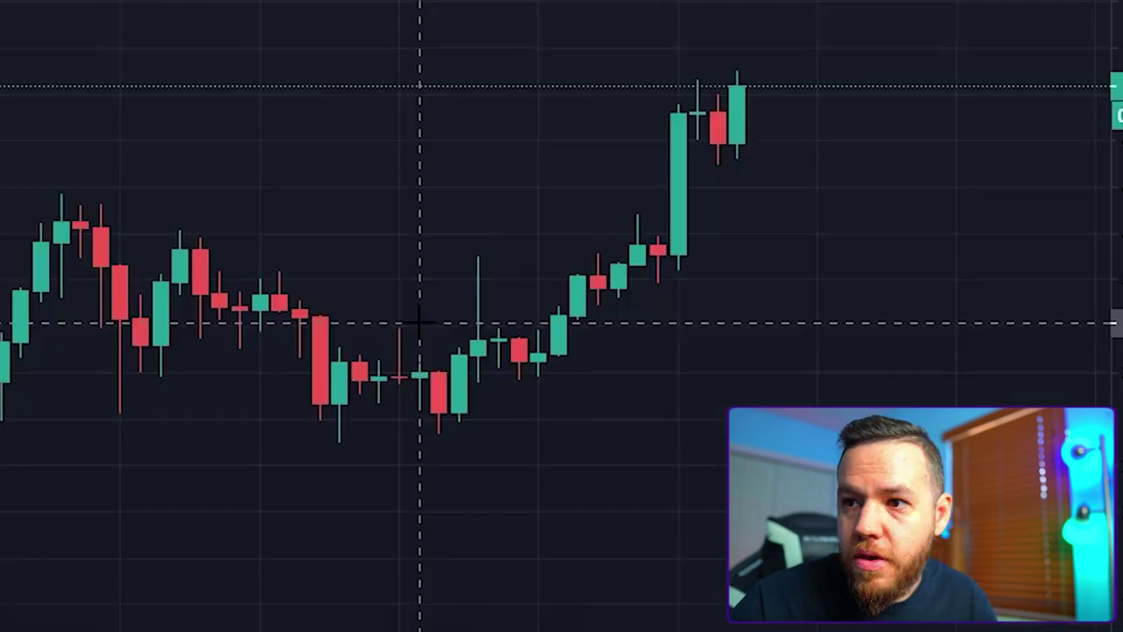
Circle a group of daily candles, then compress the time axis to show history back to November
{"action": "mouse_move", "coordinate": [413, 321]}
{"action": "left_mouse_down"}
{"action": "mouse_move", "coordinate": [401, 447]}
{"action": "mouse_move", "coordinate": [418, 318]}
{"action": "left_mouse_up"}
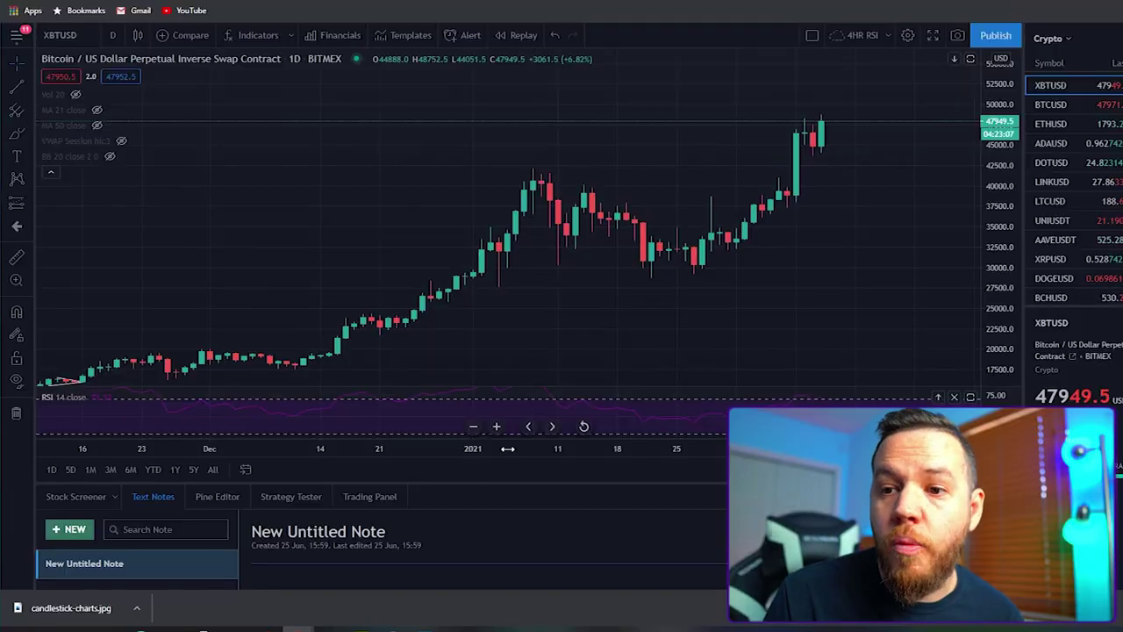
{"action": "left_click_drag", "start_coordinate": [507, 448], "coordinate": [612, 448]}
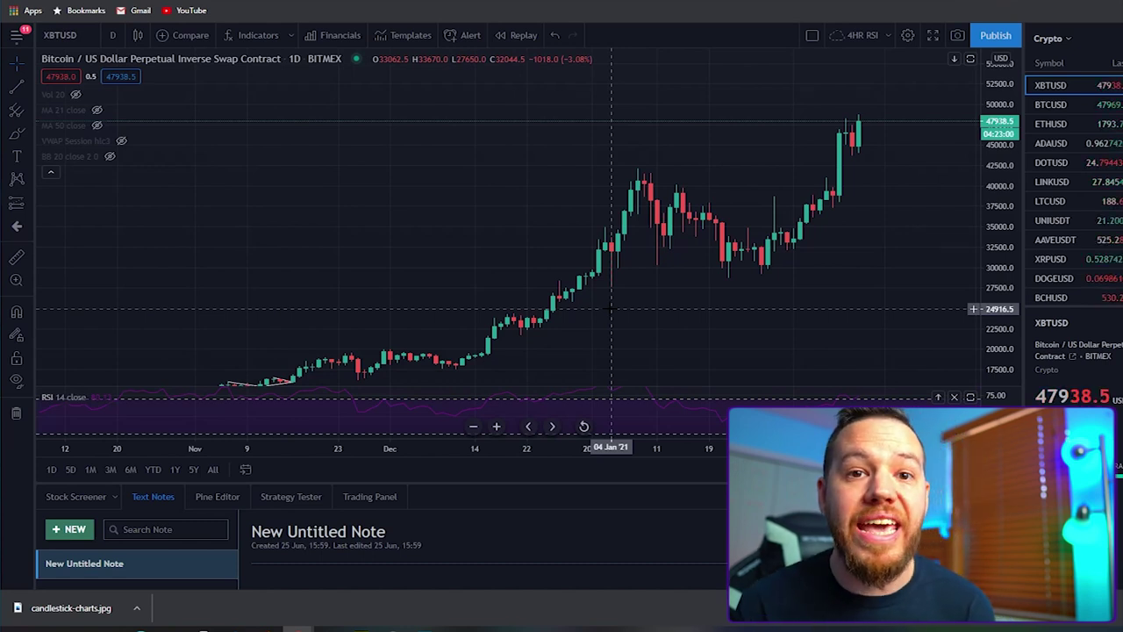
Change the XBTUSD chart interval from daily (D) to 4-hour candles
{"action": "left_click", "coordinate": [113, 36]}
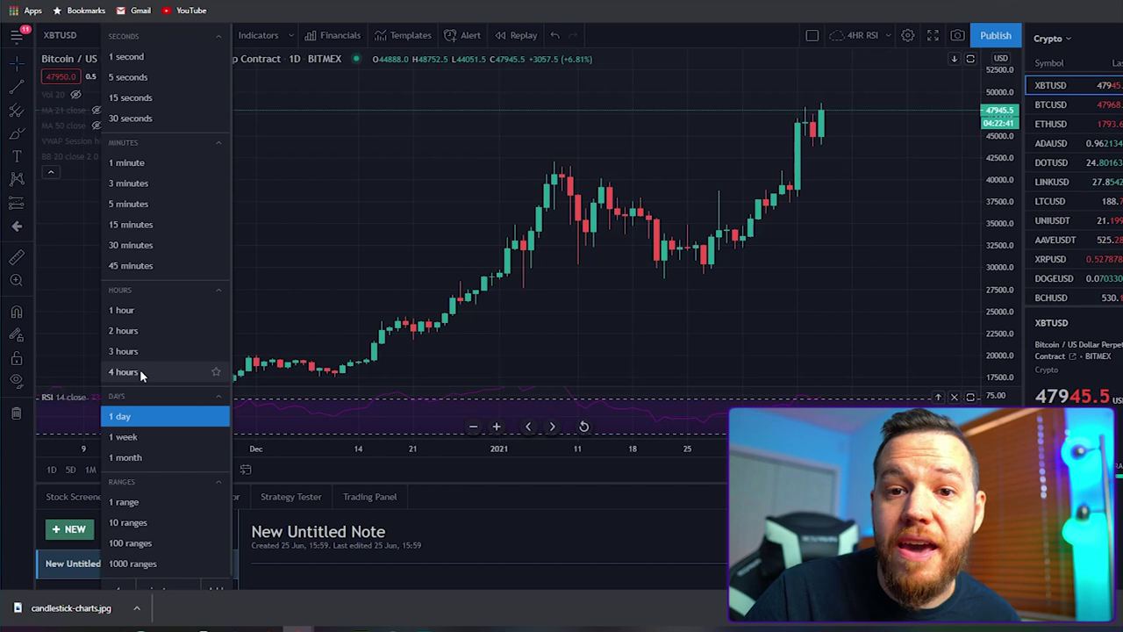
{"action": "left_click", "coordinate": [123, 372]}
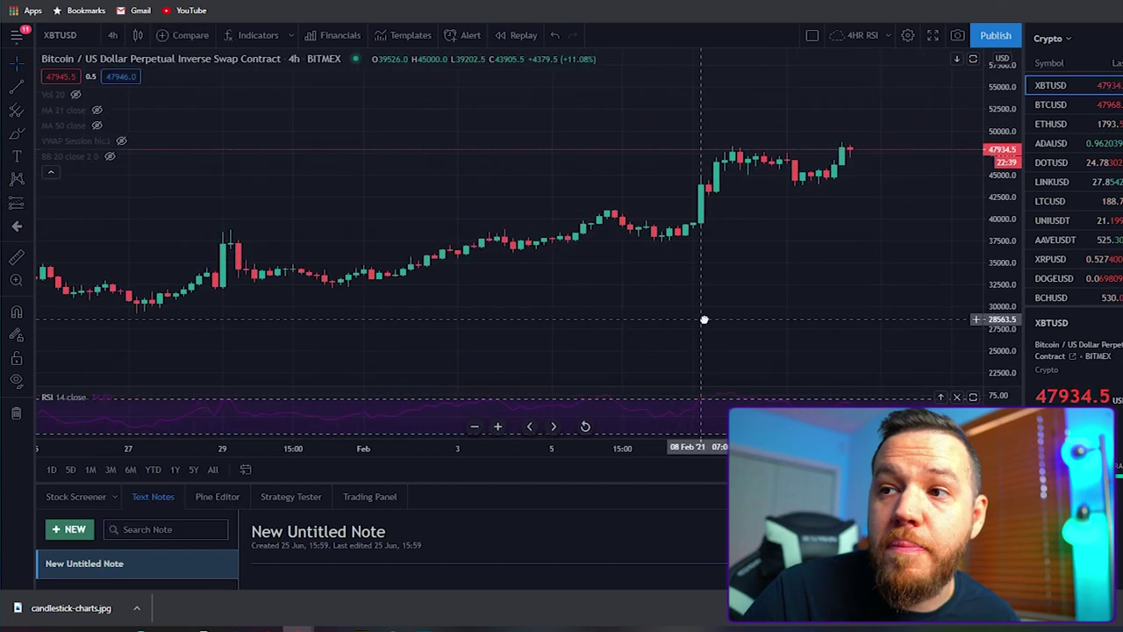